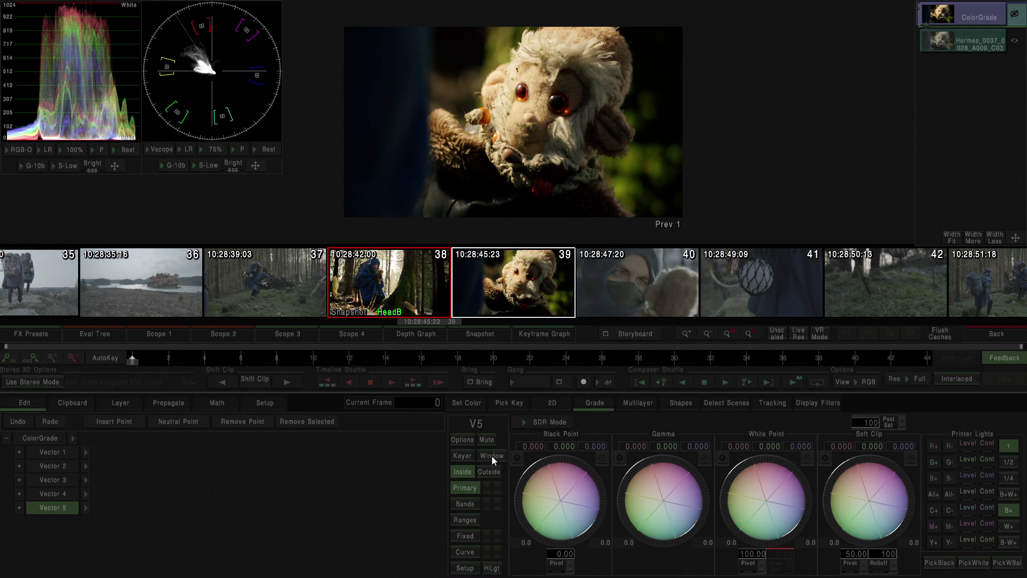
Enable free-form Shape drawing from the Window tools in the grade panel.
left_click(492, 456)
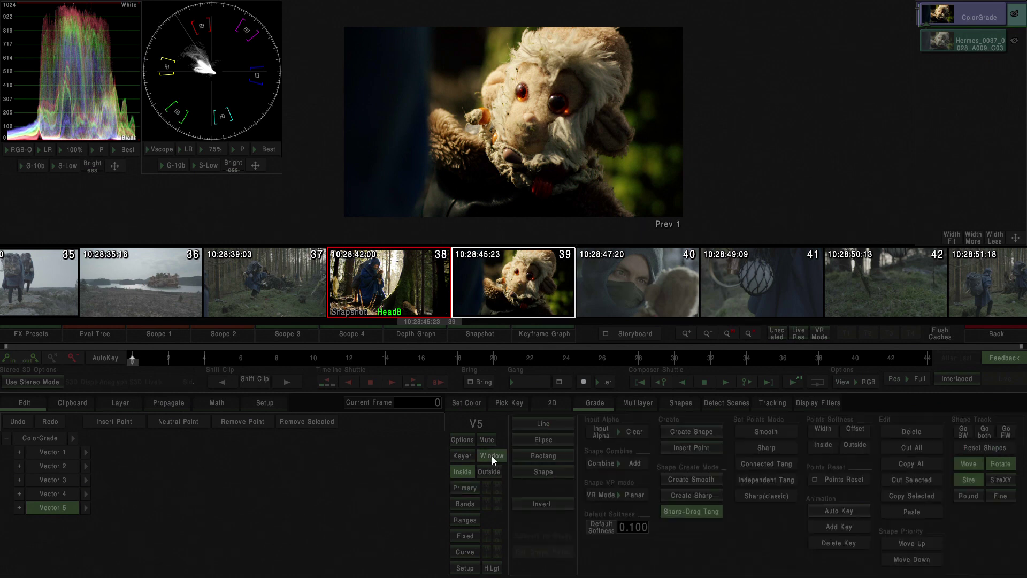
left_click(548, 470)
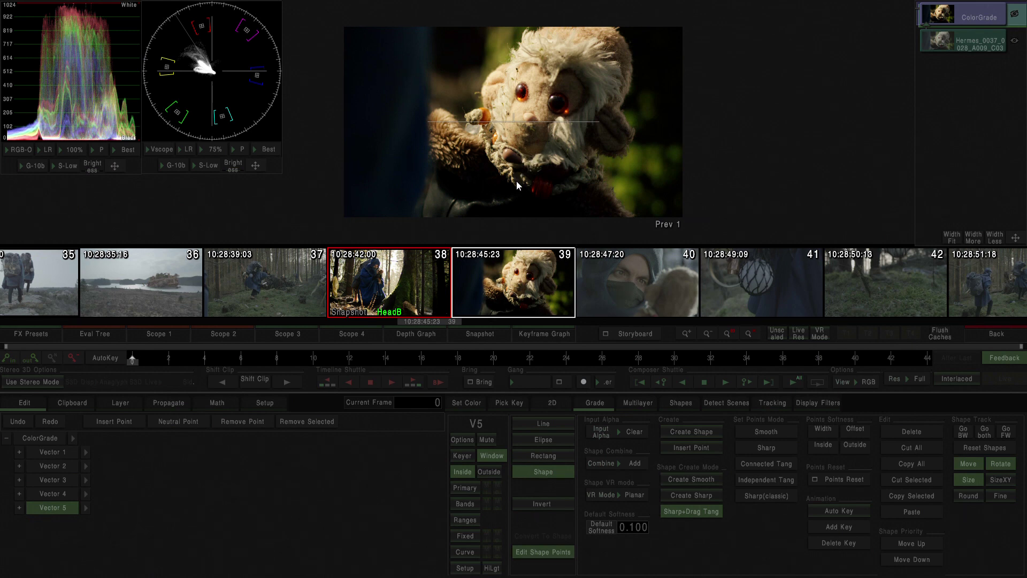
Create a new shape outlining the monkey's face and head with seven points, closed at the first.
left_click(679, 431)
left_click(492, 166)
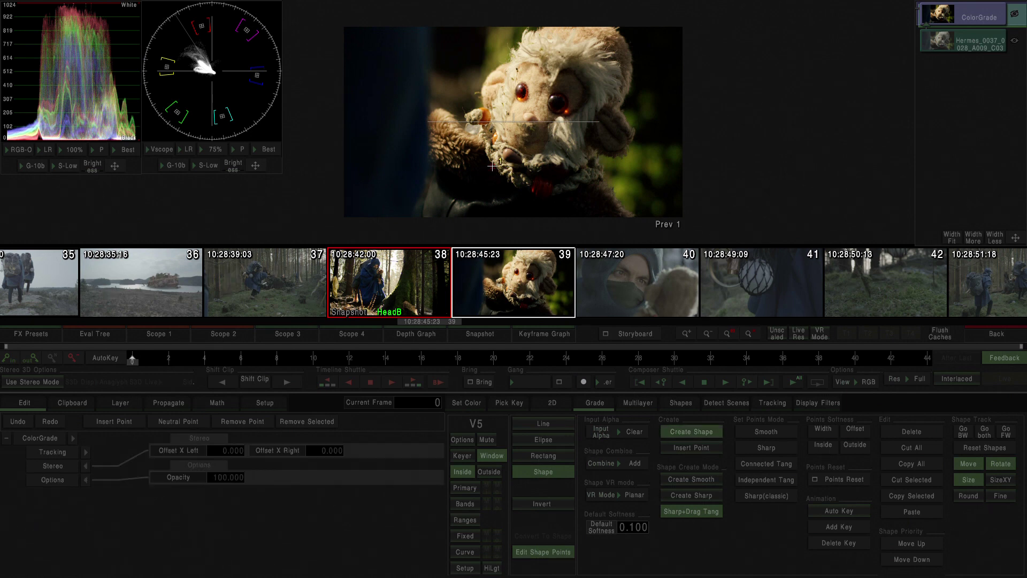
left_click(598, 180)
left_click(630, 130)
left_click(627, 43)
left_click(536, 25)
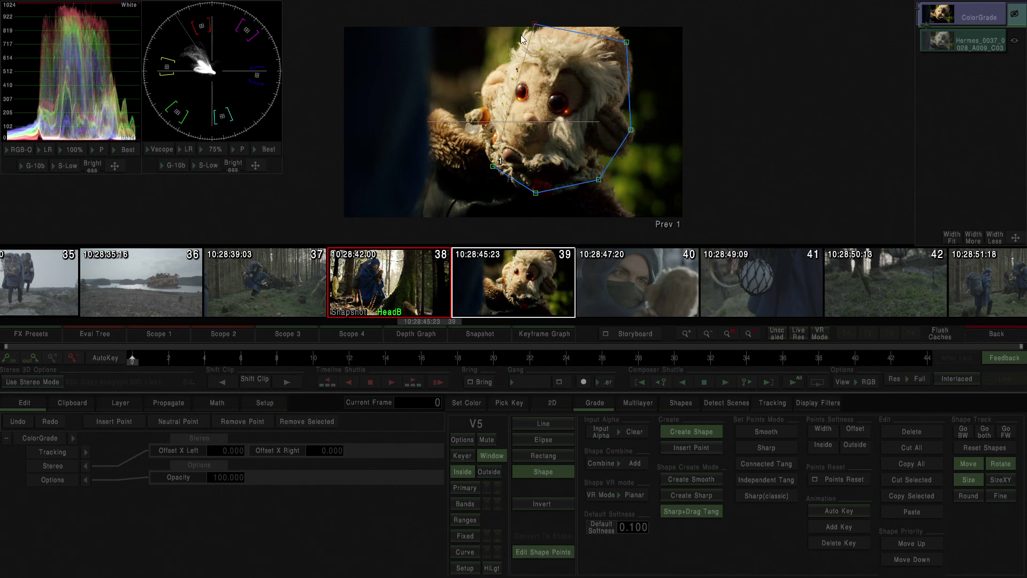
left_click(490, 73)
left_click(468, 113)
left_click(493, 166)
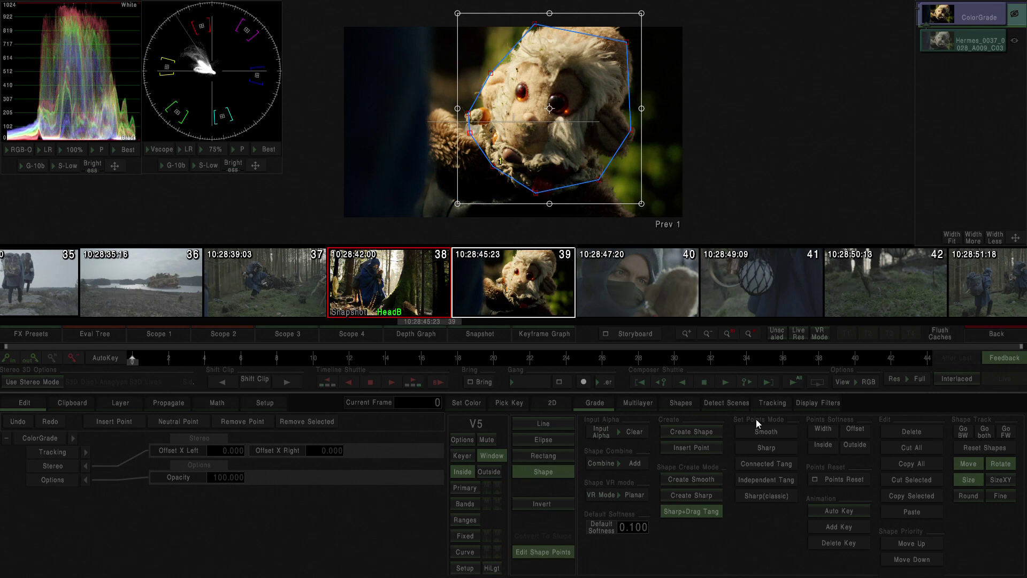
Smooth the face shape into a curve and widen its softness width, offset and outside edge.
left_click(772, 427)
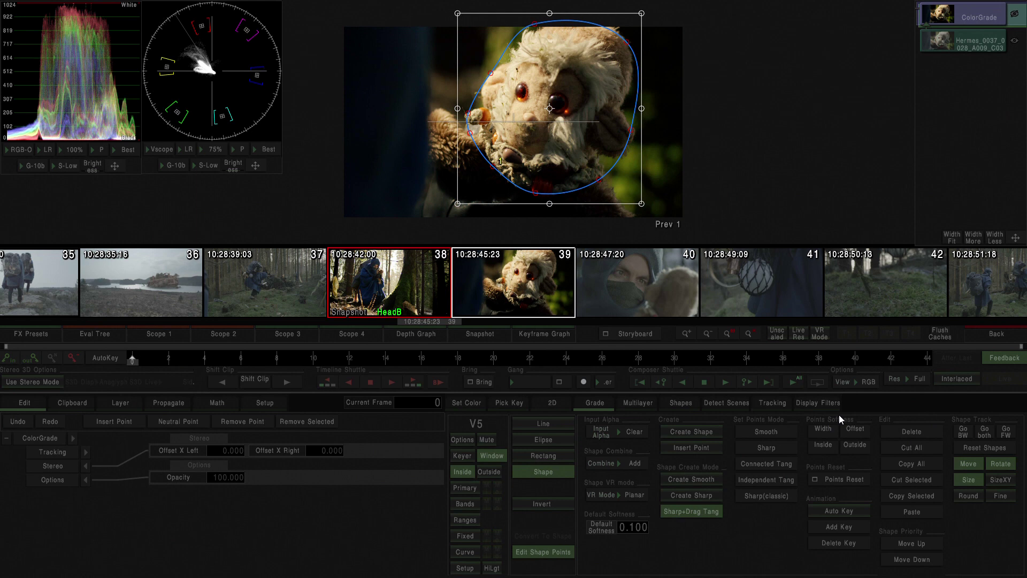
left_click_drag(820, 429, 941, 398)
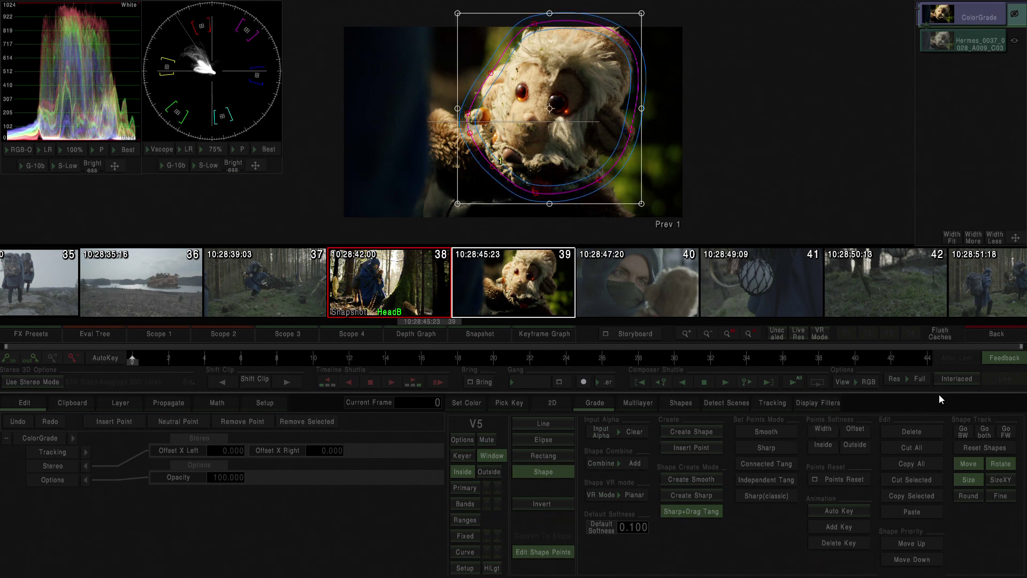
left_click_drag(860, 436, 963, 412)
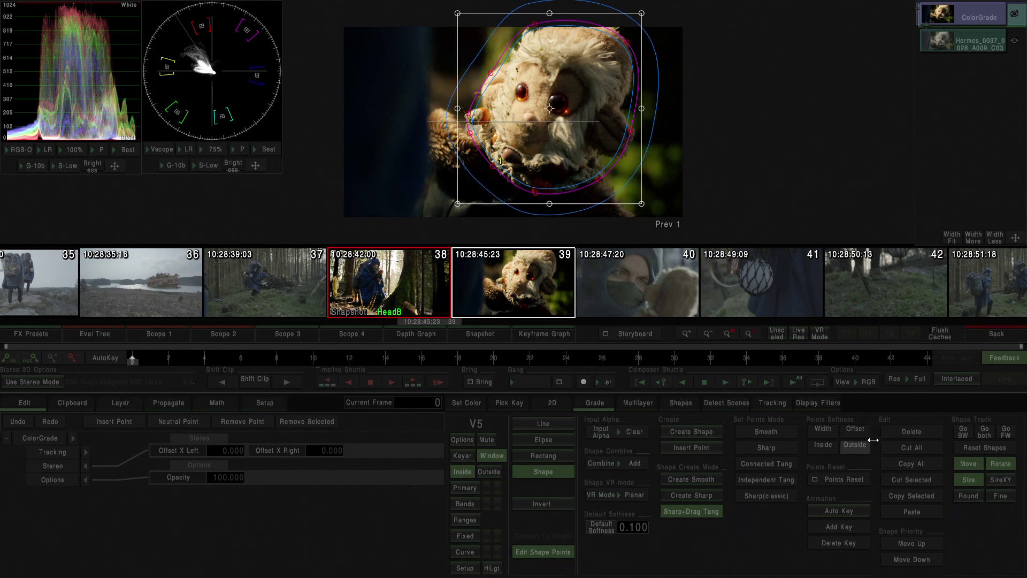
left_click_drag(869, 448, 951, 423)
left_click_drag(855, 445, 950, 419)
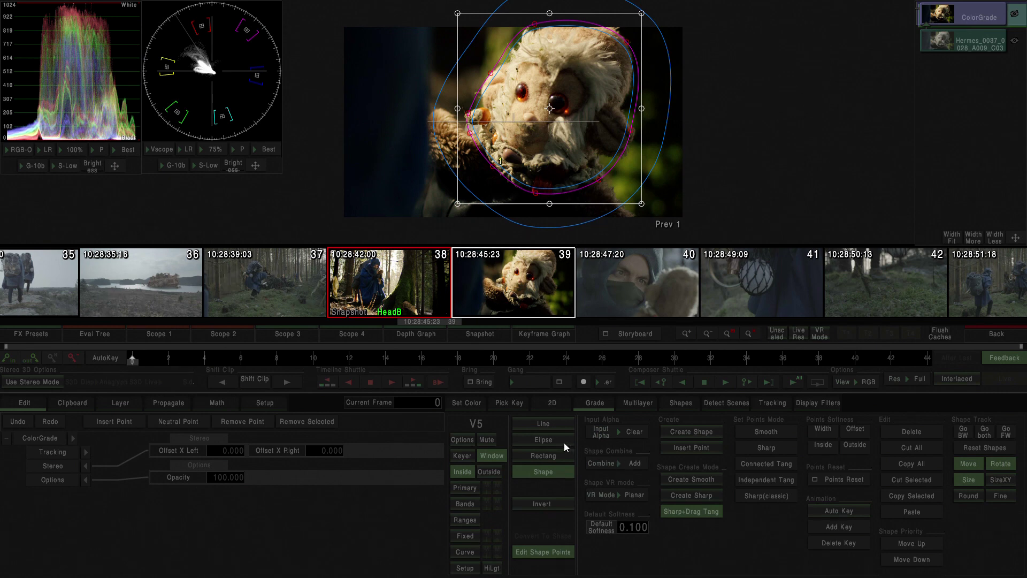
Key the monkey's pale fur with a soft HiLgt luminance ramp, checking the matte preview.
left_click(467, 487)
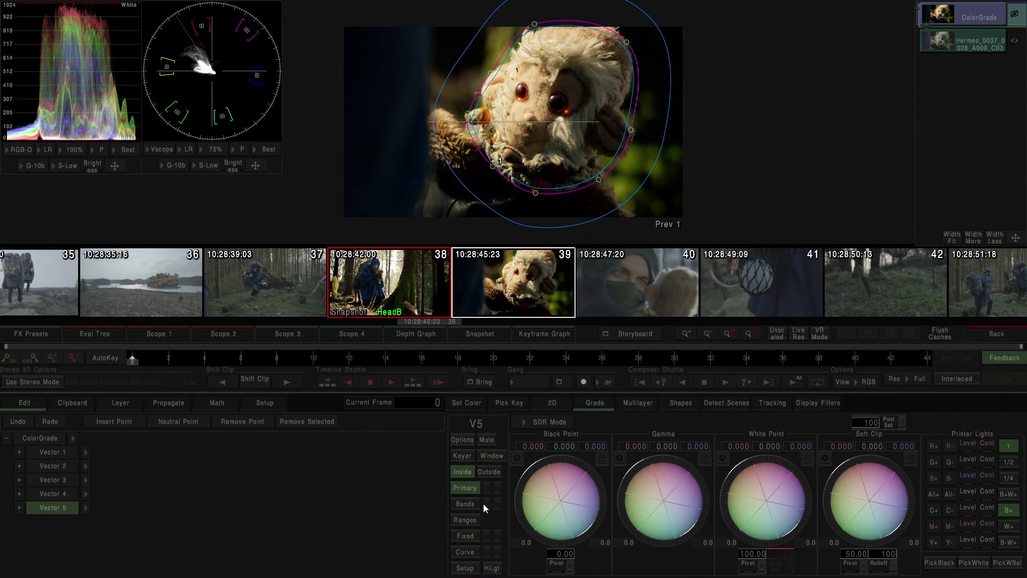
left_click(464, 455)
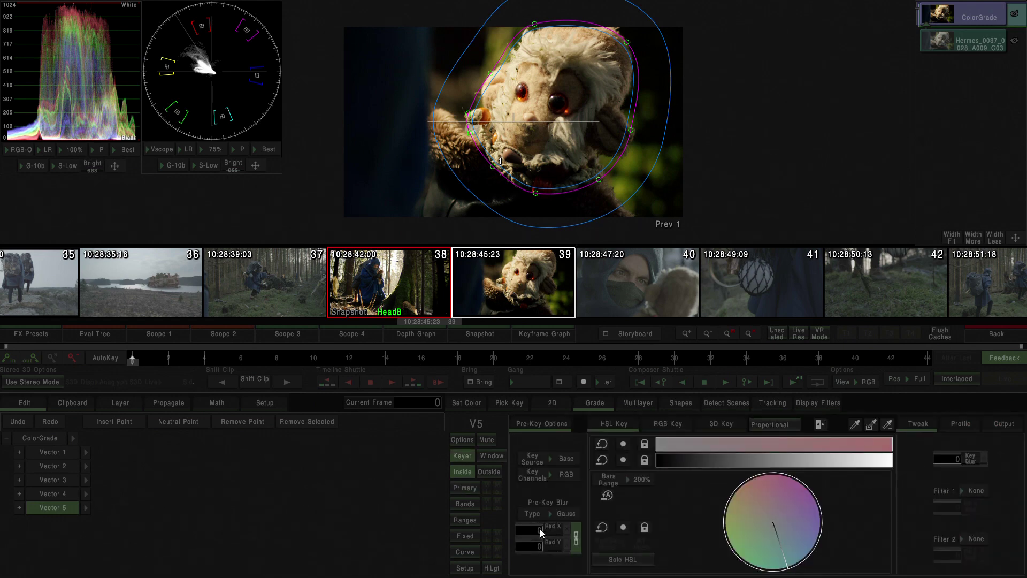
left_click(492, 568)
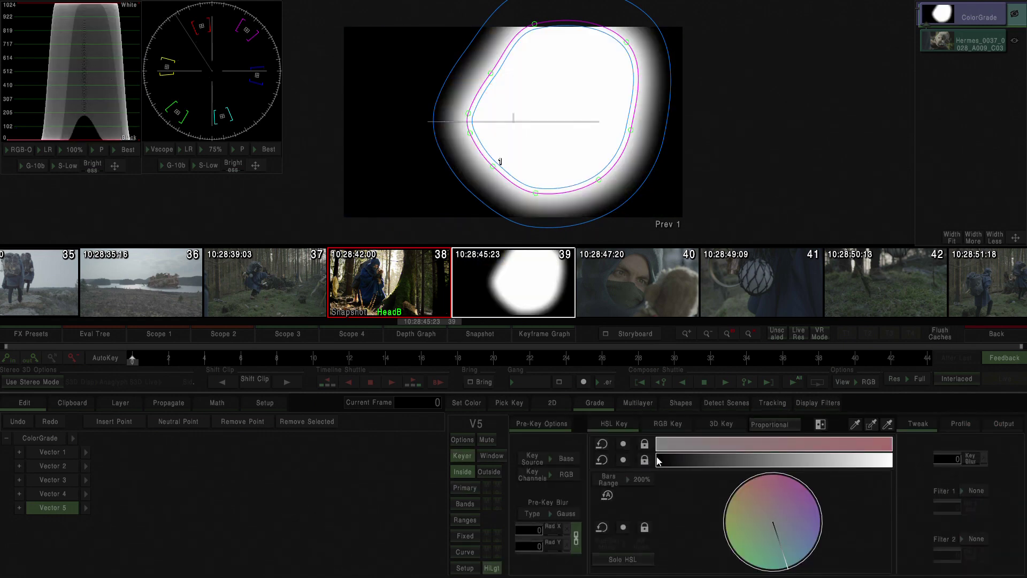
left_click_drag(657, 462, 756, 438)
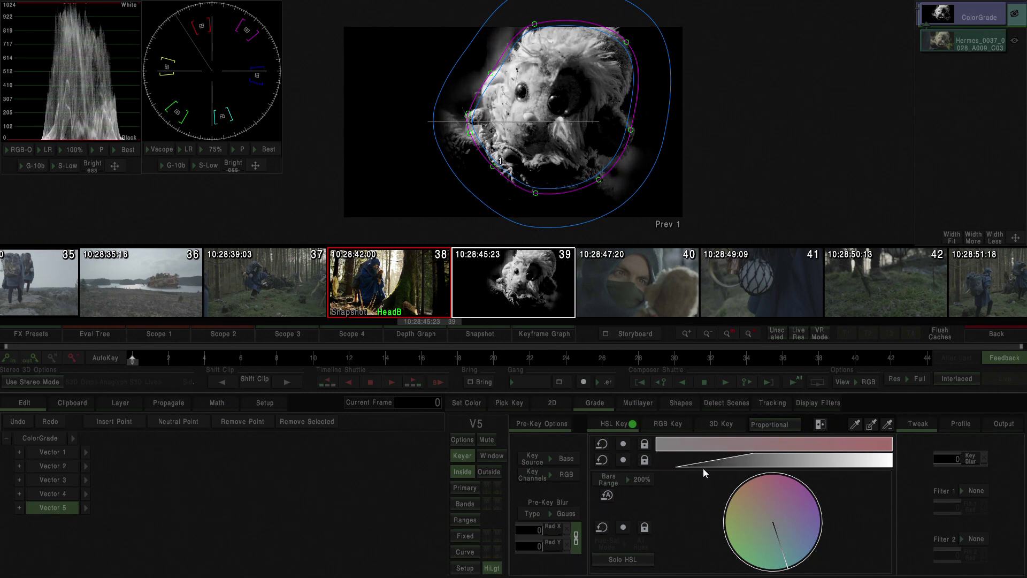
left_click_drag(696, 464, 723, 458)
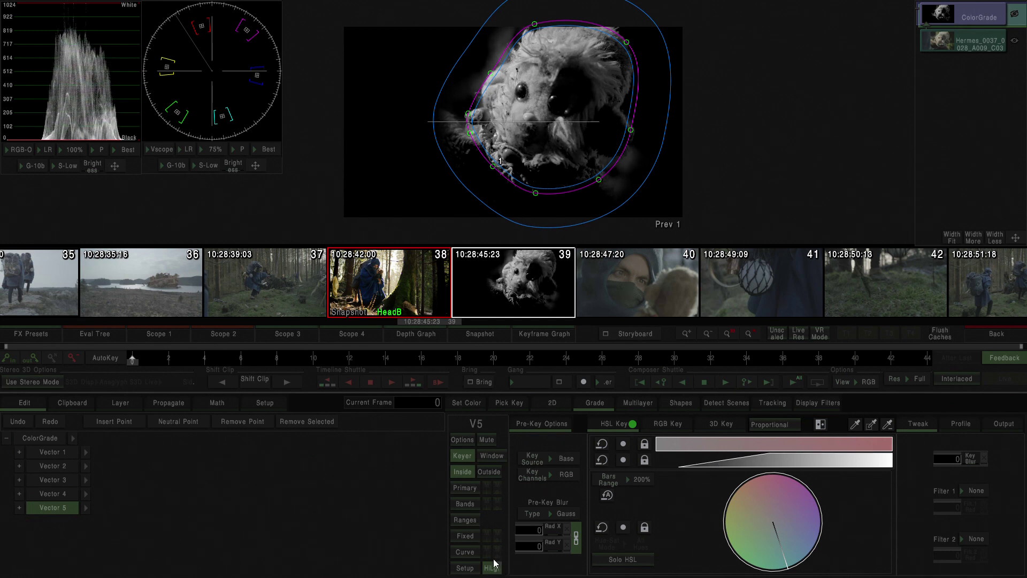
left_click(465, 488)
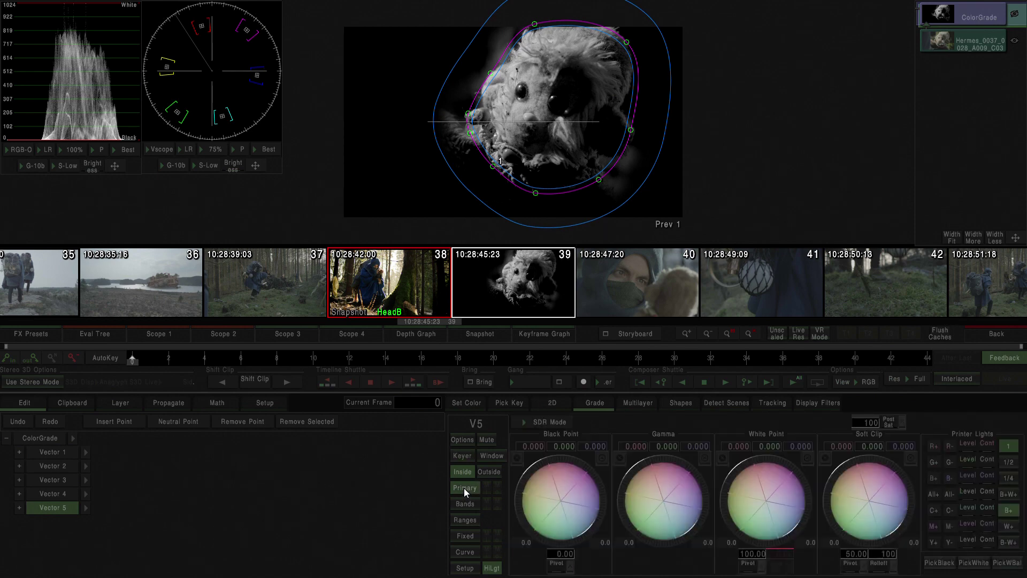
Turn off the matte preview and lower the Black Point master to about -22.77.
left_click(492, 571)
left_click(494, 570)
left_click(496, 570)
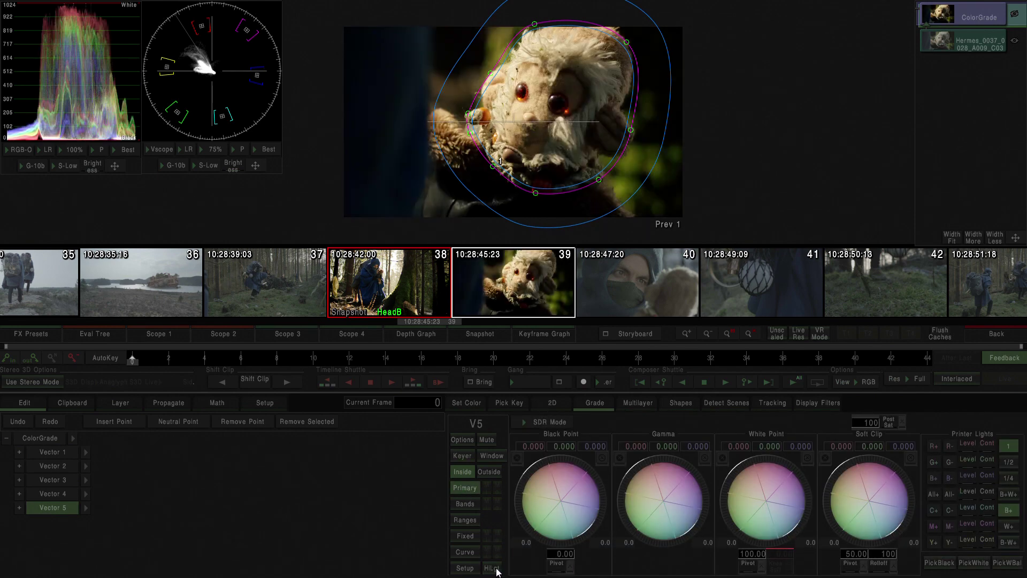
left_click(496, 571)
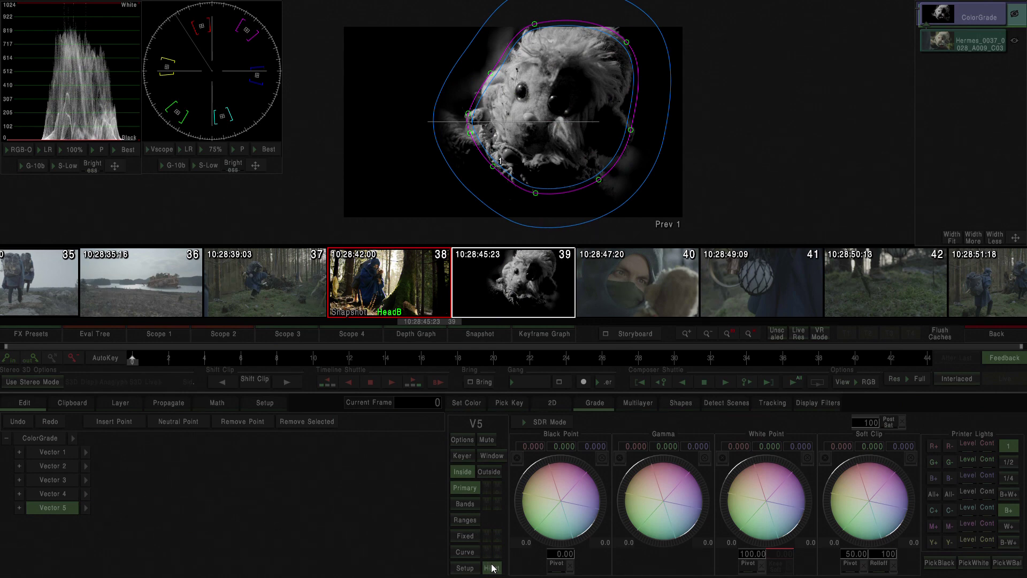
left_click(492, 569)
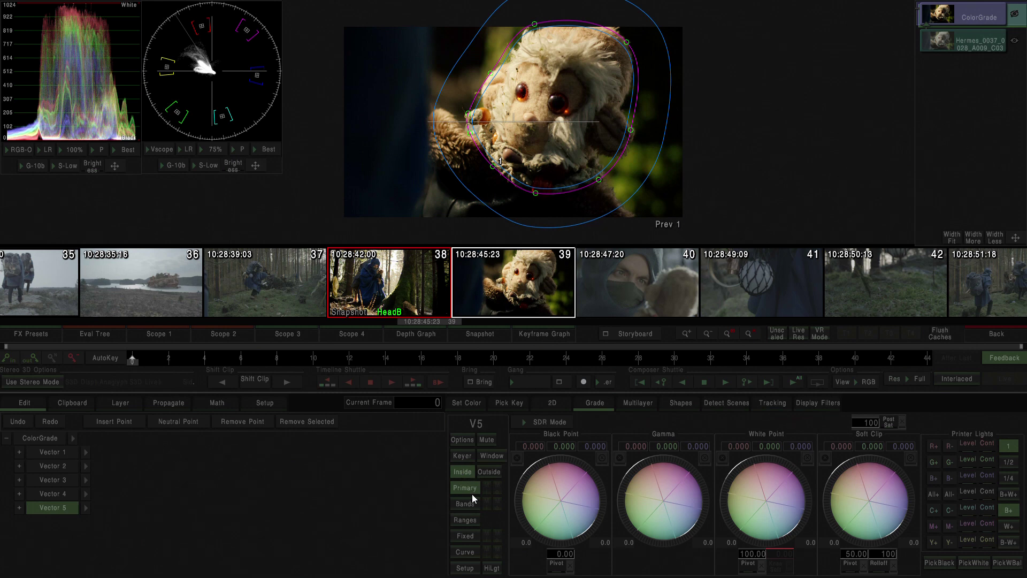
left_click_drag(569, 471, 485, 496)
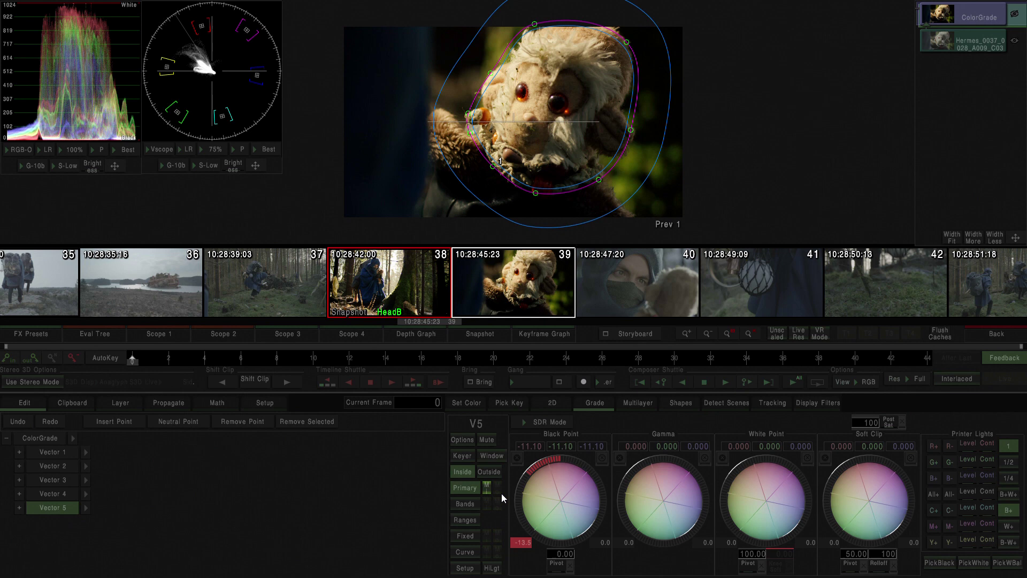
left_click_drag(563, 486, 490, 441)
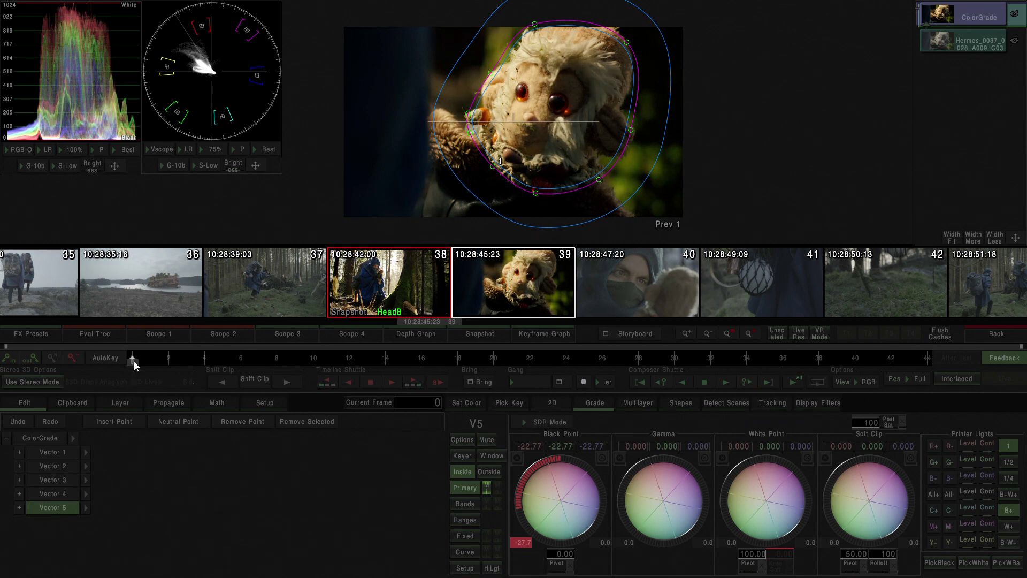
Review frames 14, 25 and 10, then select the face shape and track it in both directions.
left_click_drag(133, 361, 385, 359)
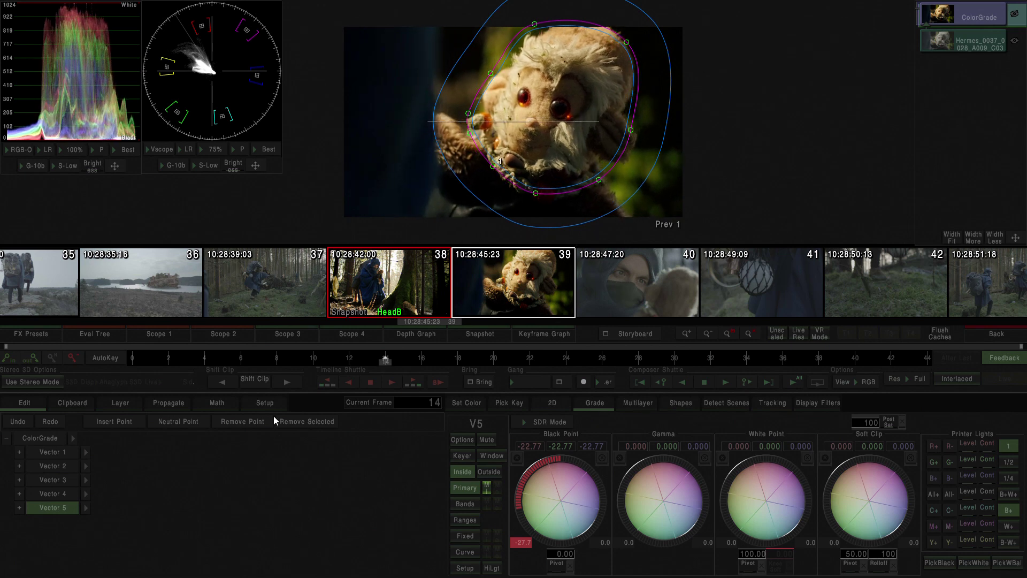
left_click(584, 358)
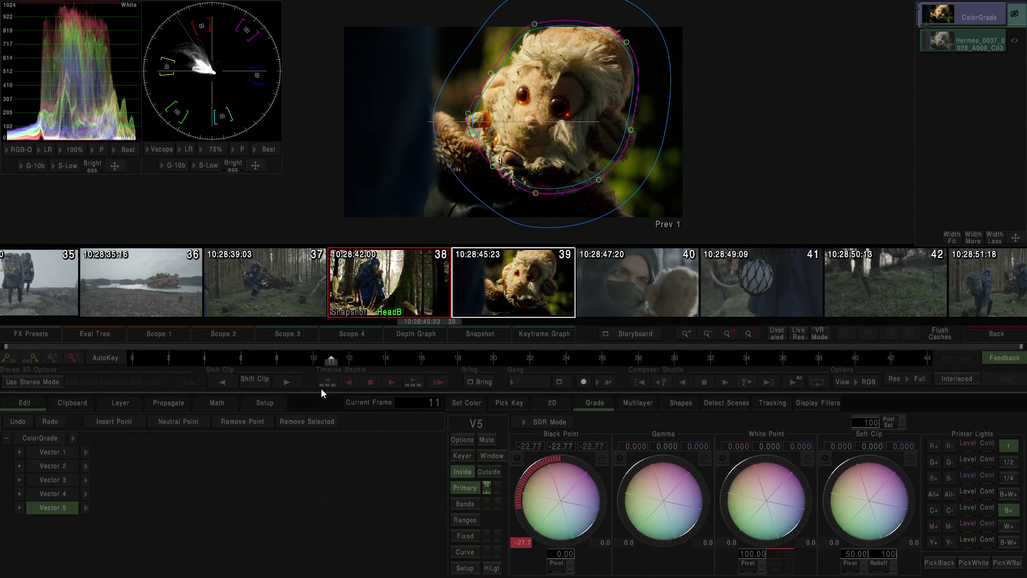
left_click(310, 361)
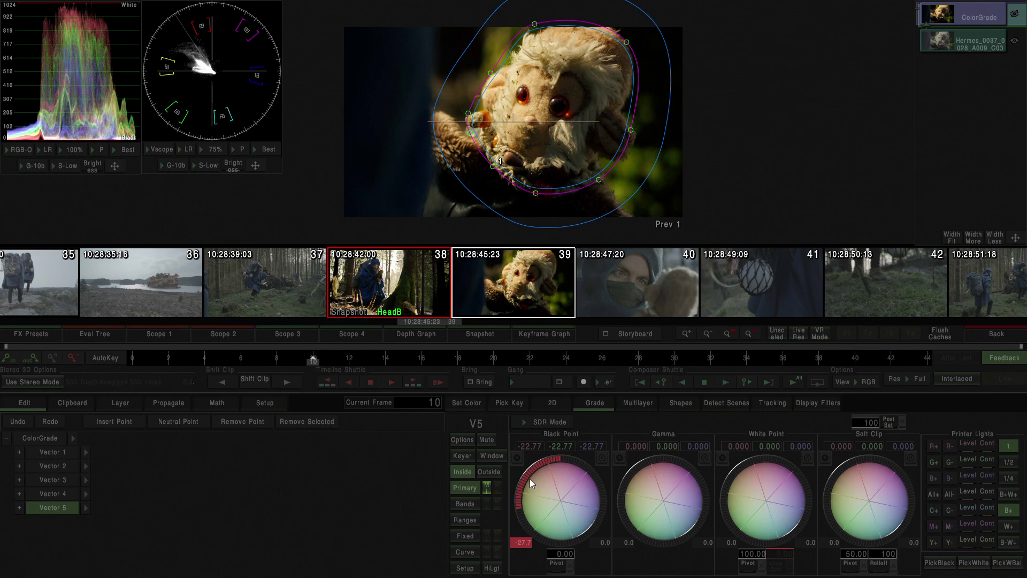
left_click(533, 192)
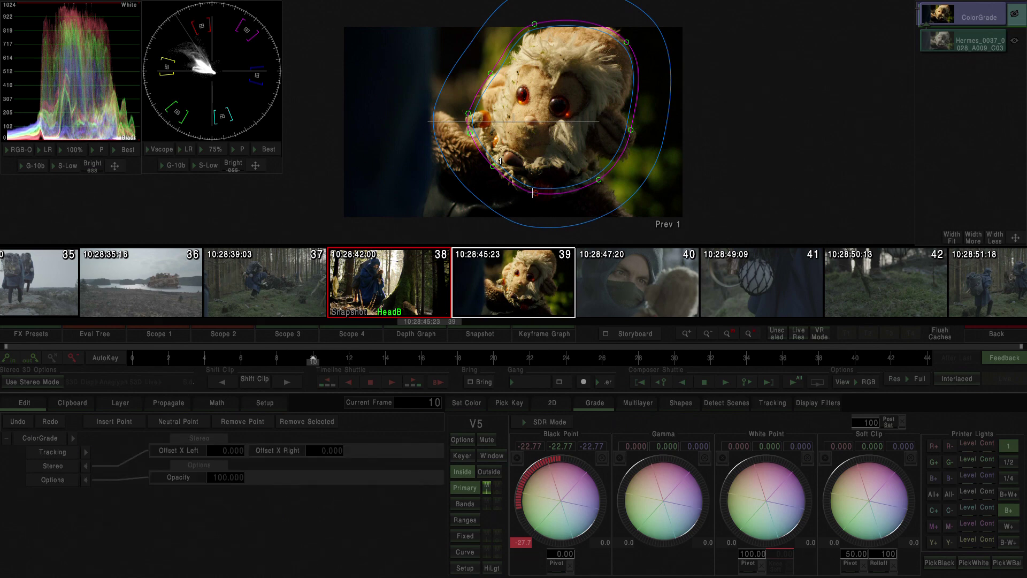
left_click(489, 460)
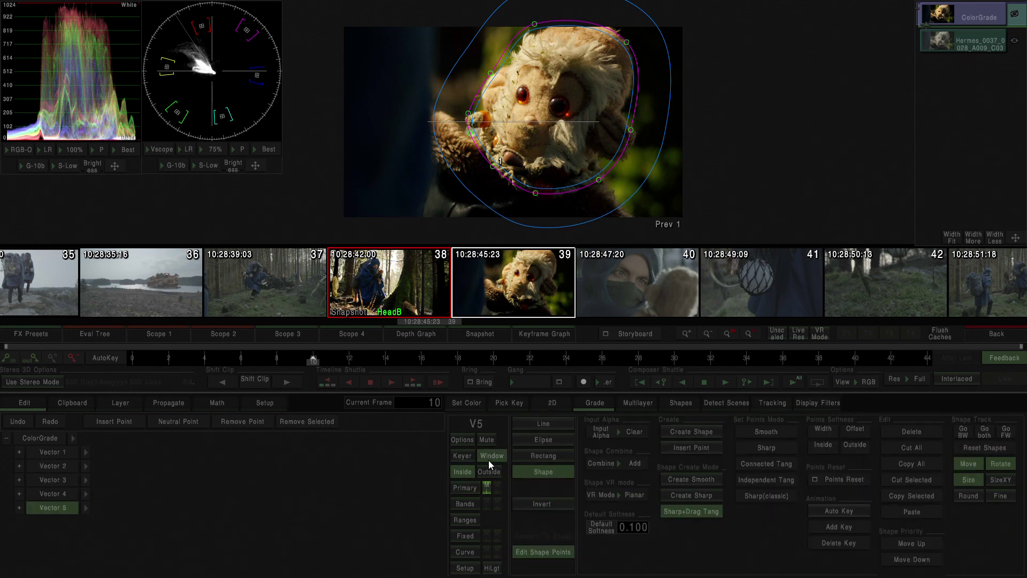
left_click(535, 190)
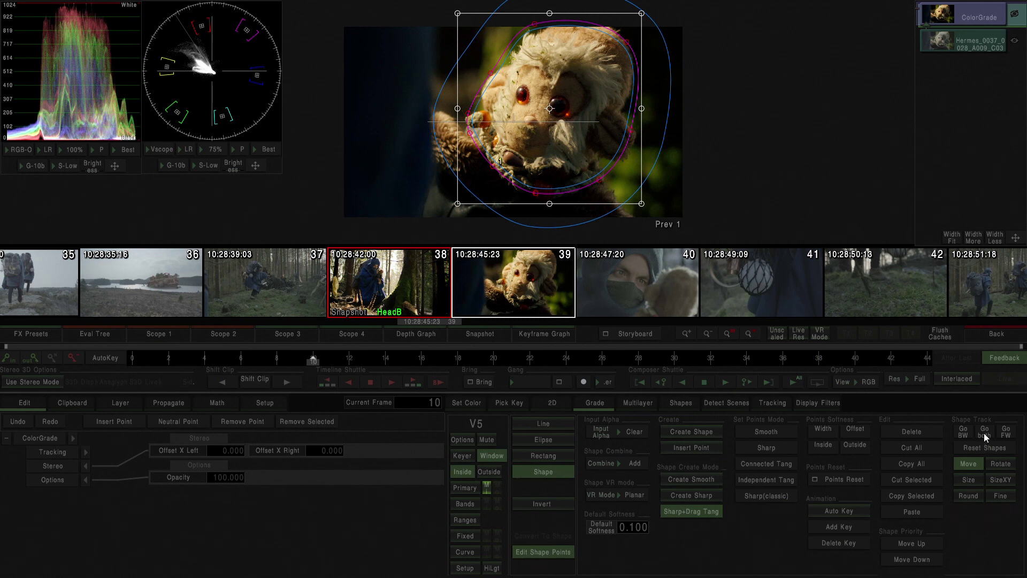
left_click(984, 432)
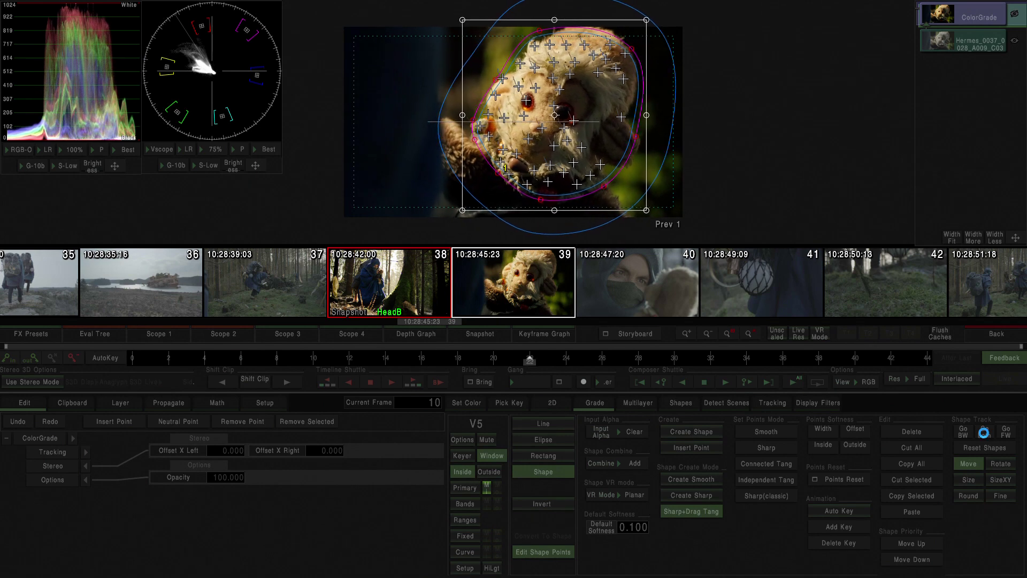